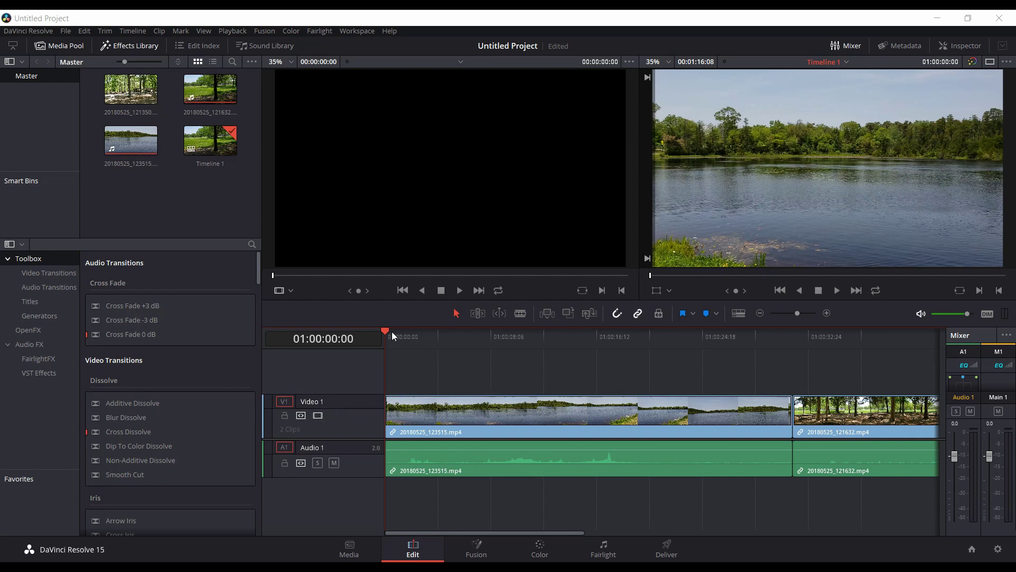
Preview the footage, then duplicate Timeline 1 to create 'Copy of Timeline 1'
drag(385, 330, 382, 333)
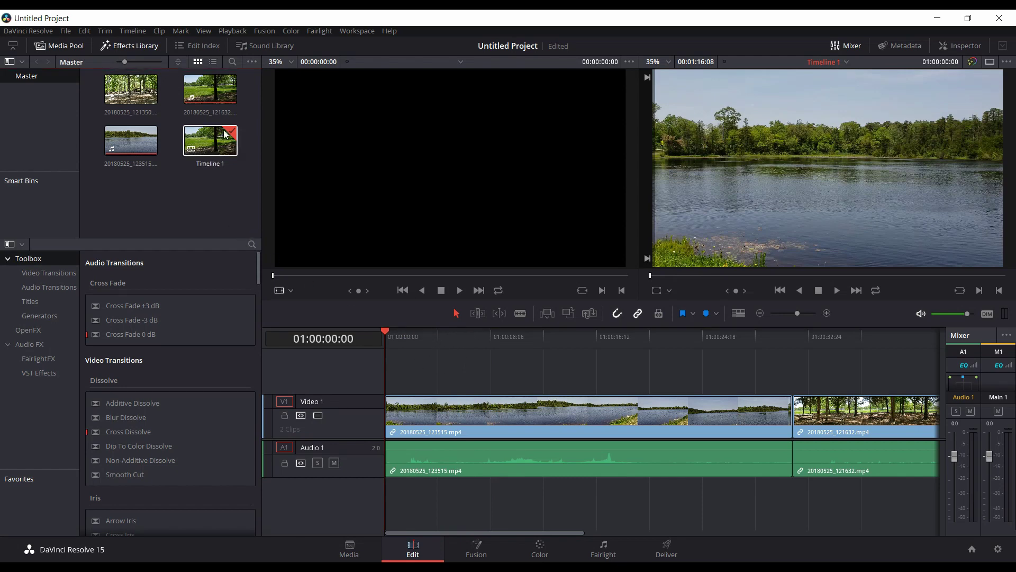
mouse_move(210, 141)
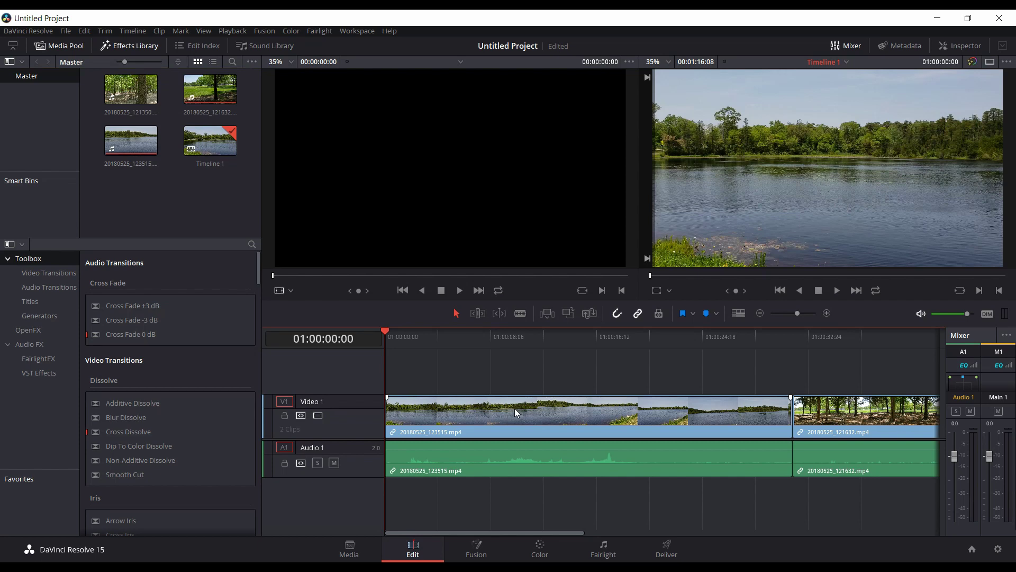
click(84, 32)
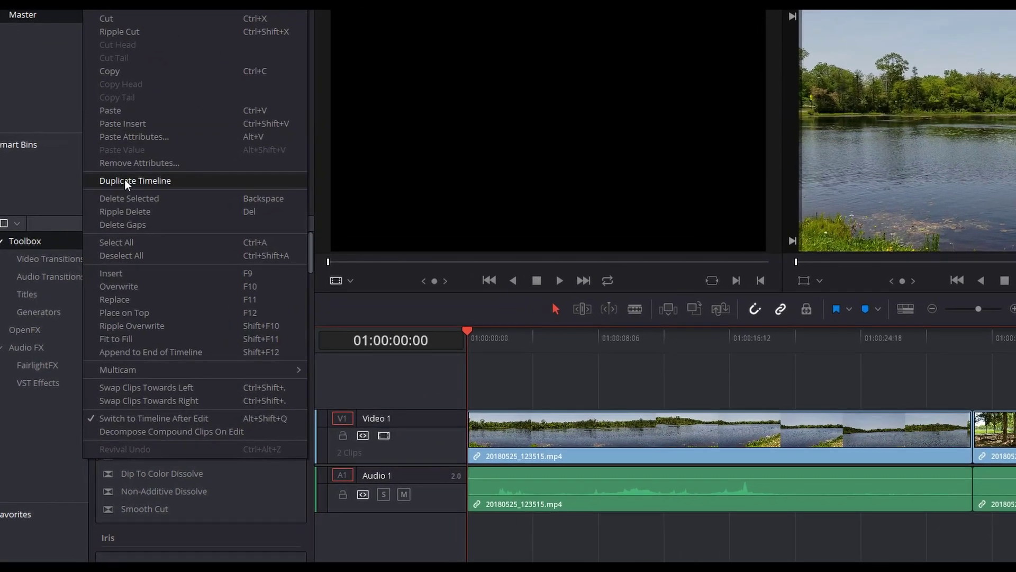
click(124, 181)
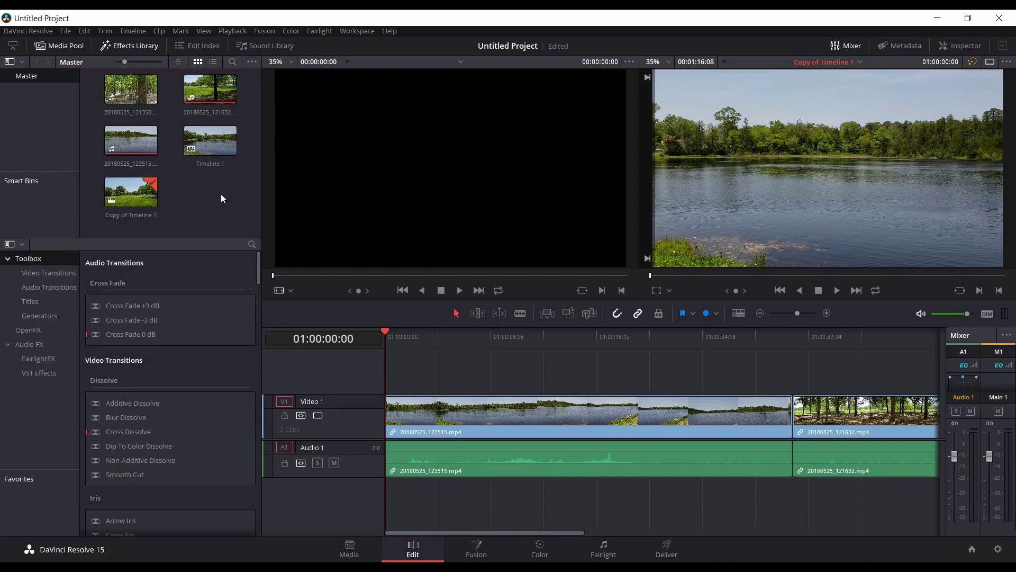
Check the Edit menu, close it unused, and adjust the Timeline 1 selection in the media pool
click(145, 120)
click(194, 140)
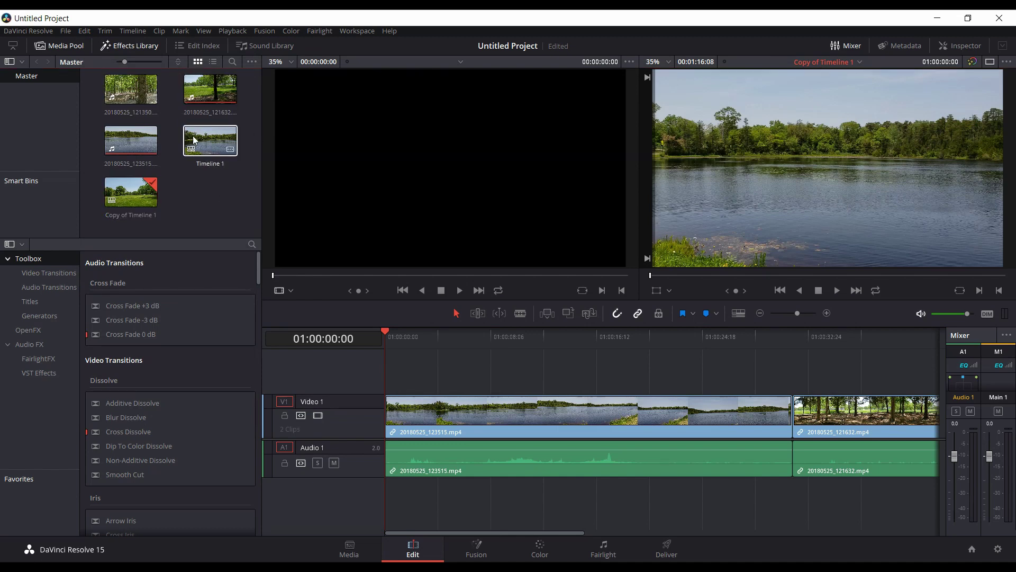
click(190, 183)
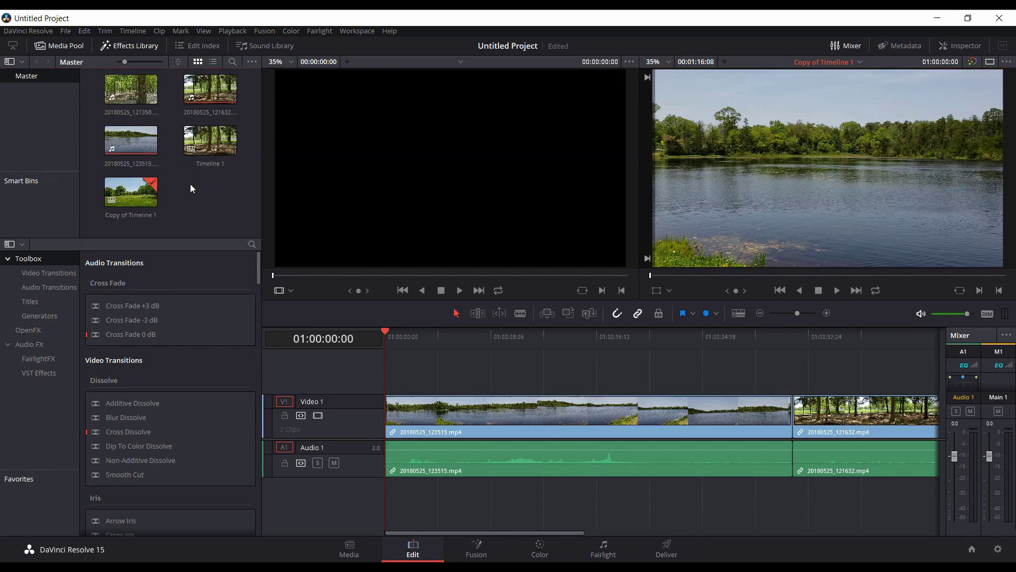
click(87, 34)
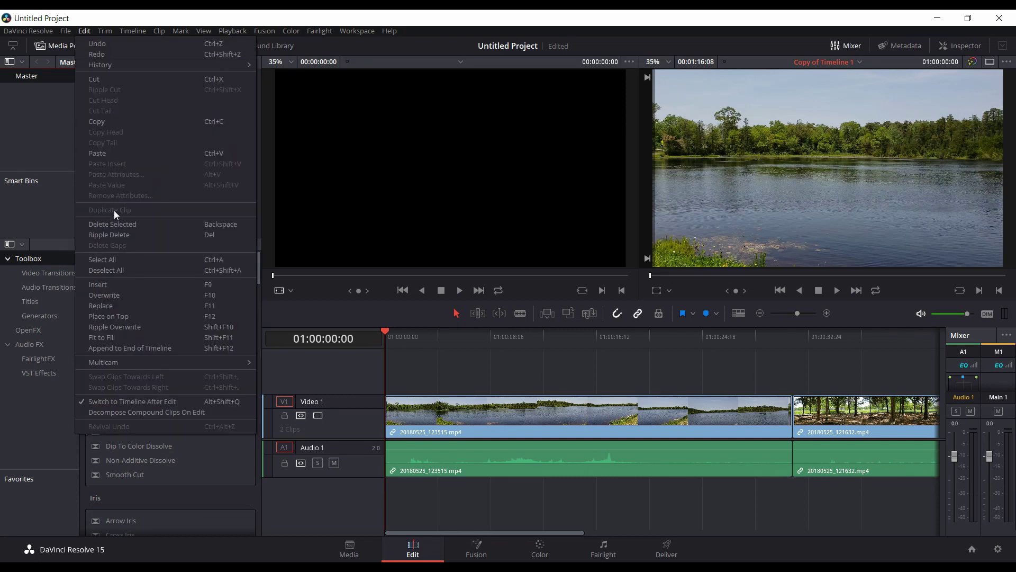
click(259, 228)
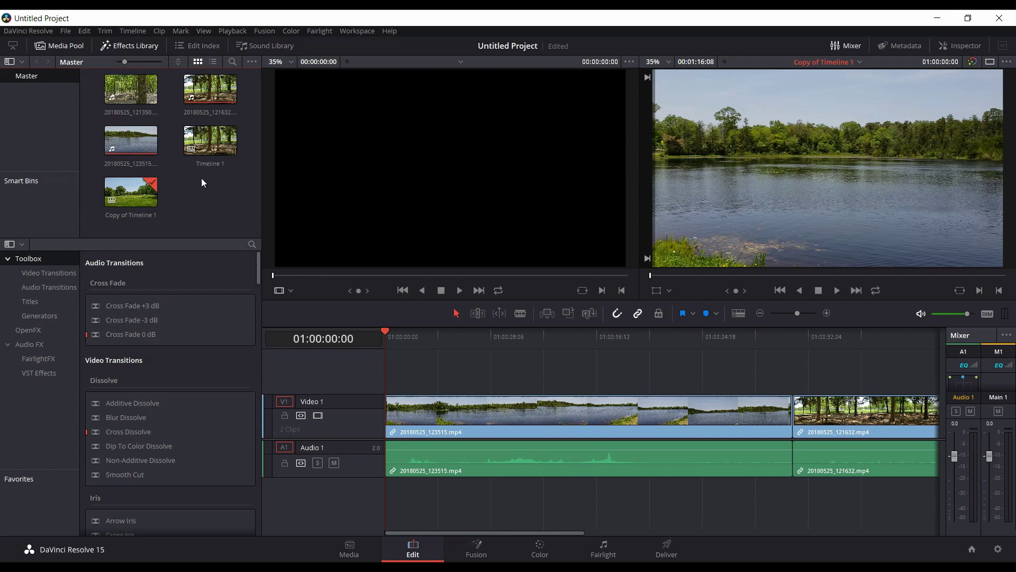
Select Timeline 1 and use Duplicate Clip to add a second 'Copy of Timeline 1'
click(206, 142)
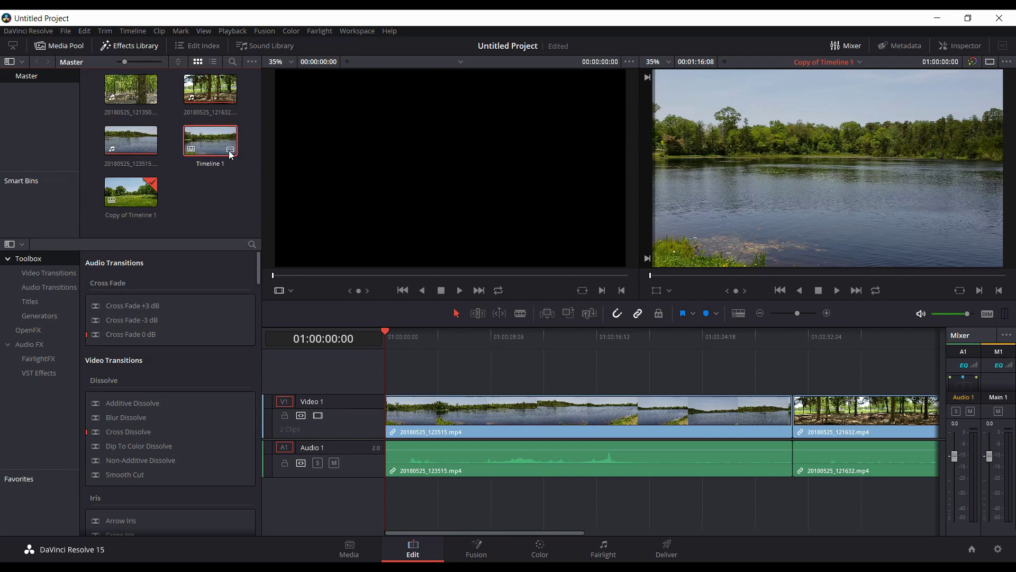
click(83, 32)
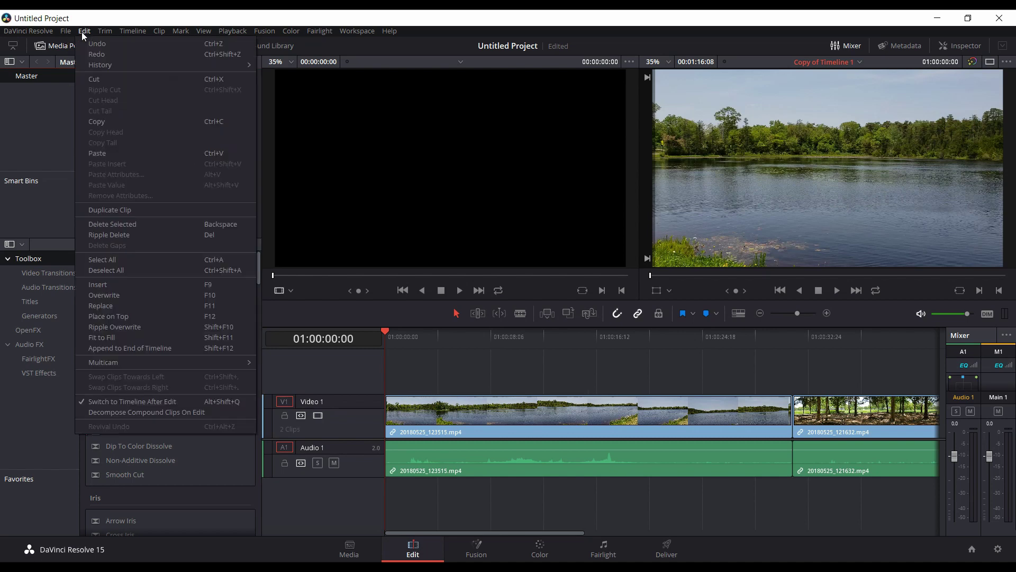
click(121, 210)
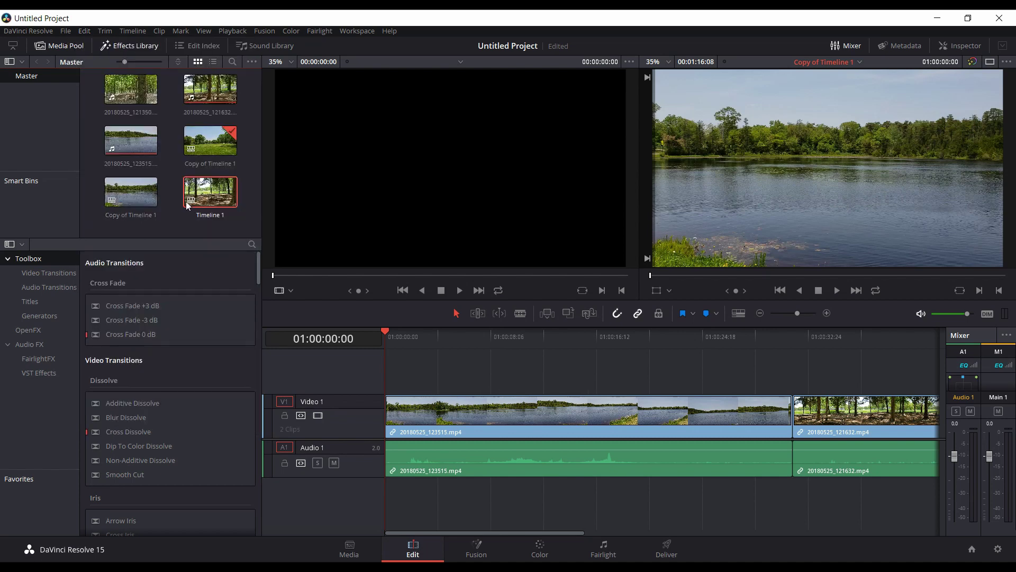